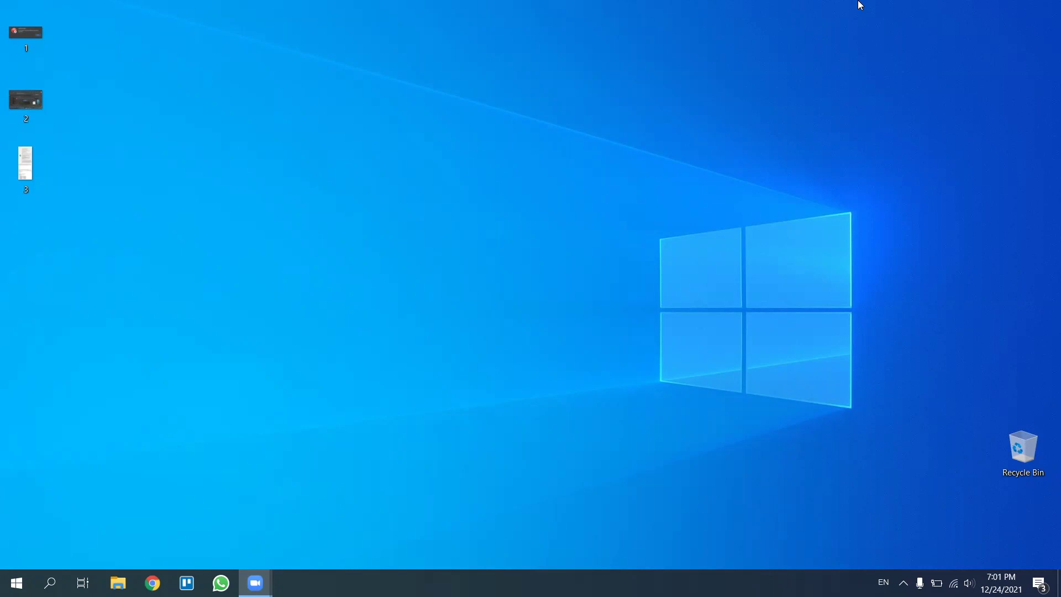
Step: View the three emulator error screenshots 1, 2 and 3 on the desktop, closing each one after viewing
{"action": "left_click", "coordinate": [25, 42]}
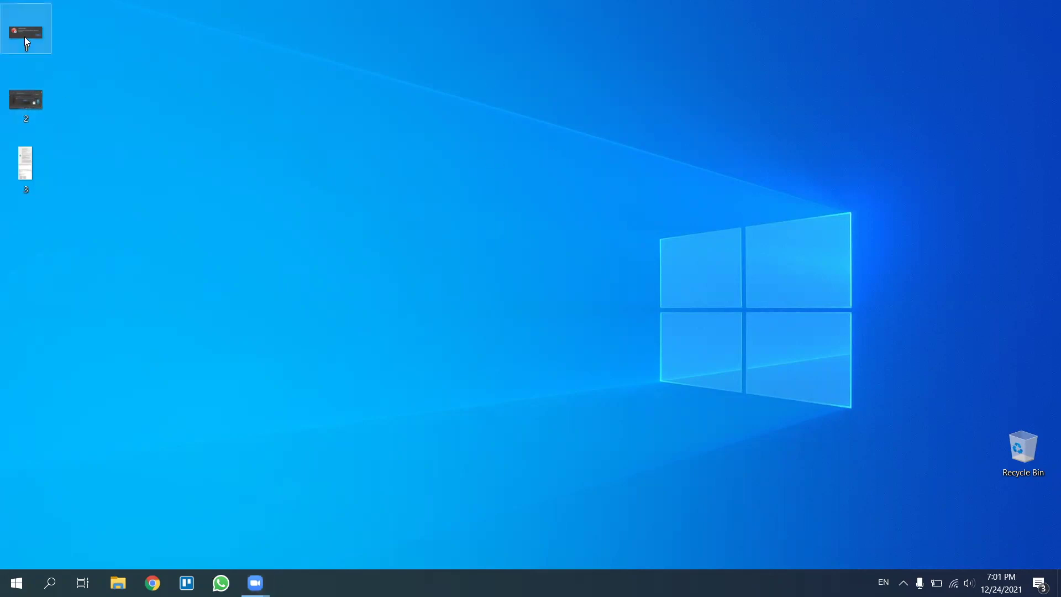
{"action": "double_click", "coordinate": [26, 42]}
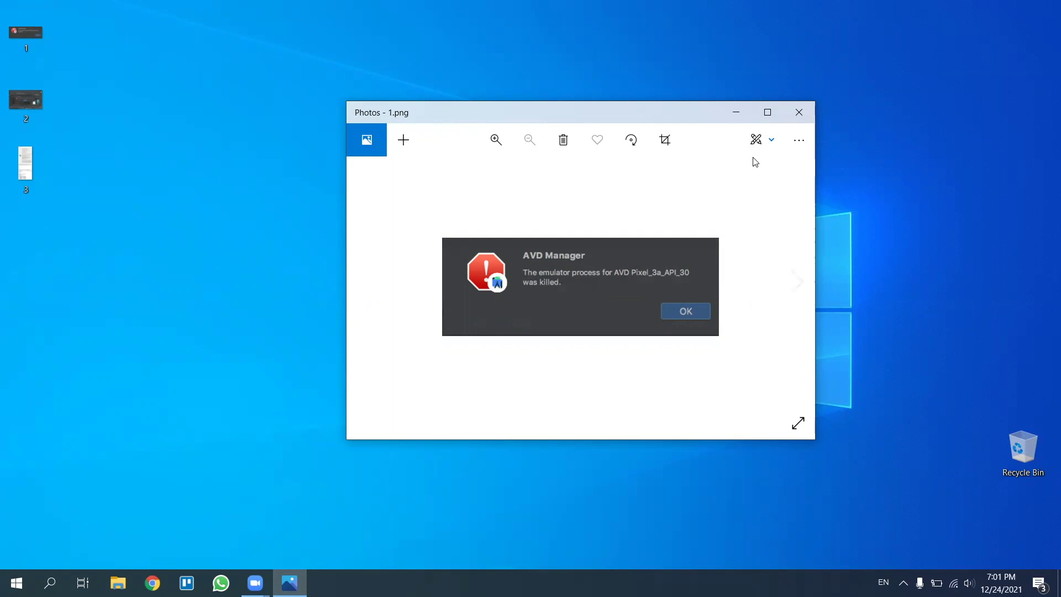
{"action": "left_click", "coordinate": [799, 112]}
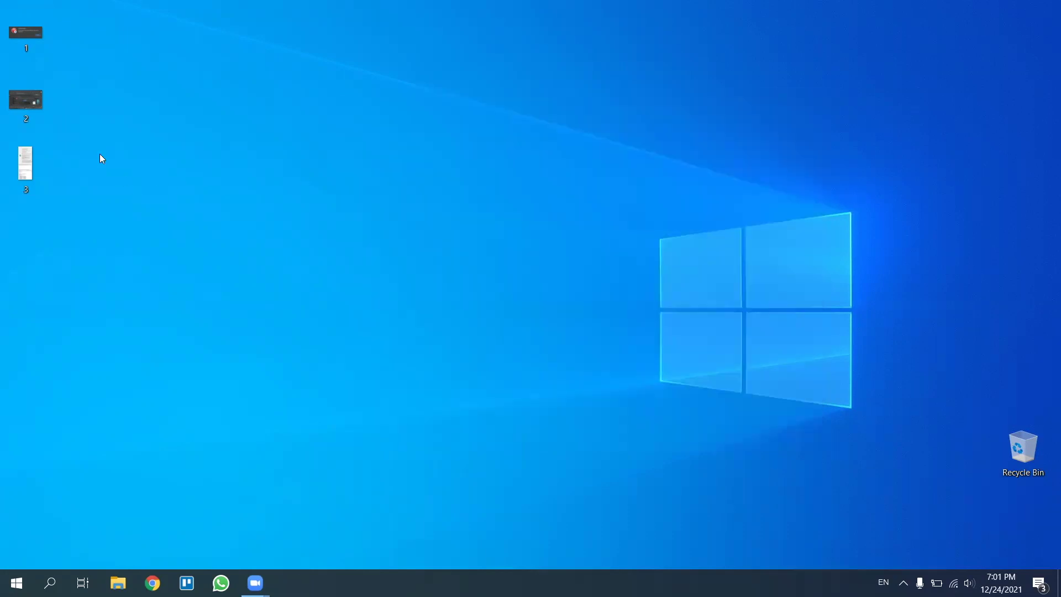
{"action": "double_click", "coordinate": [30, 100]}
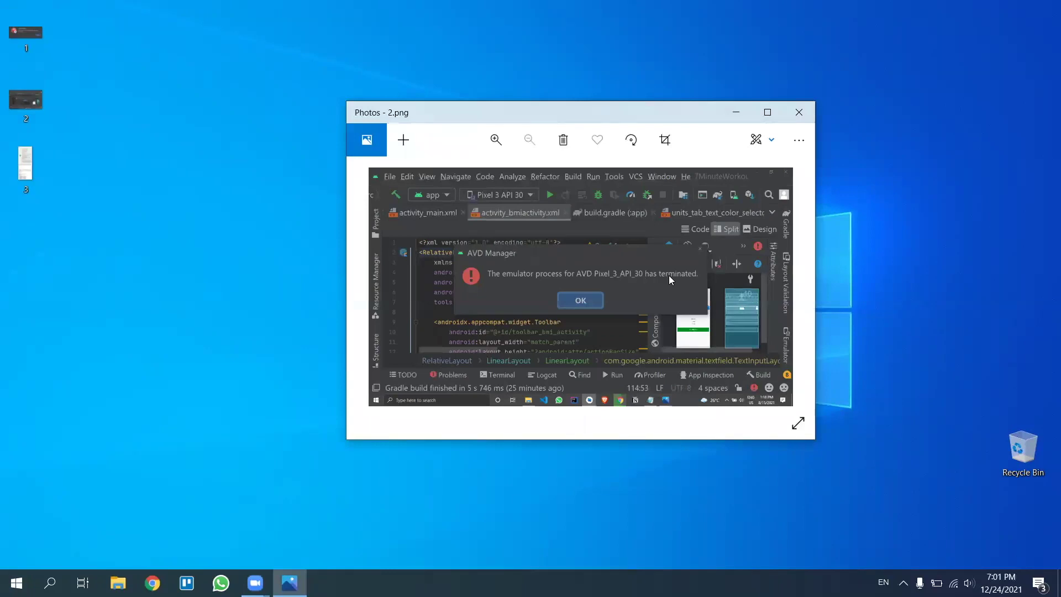
{"action": "left_click", "coordinate": [802, 115]}
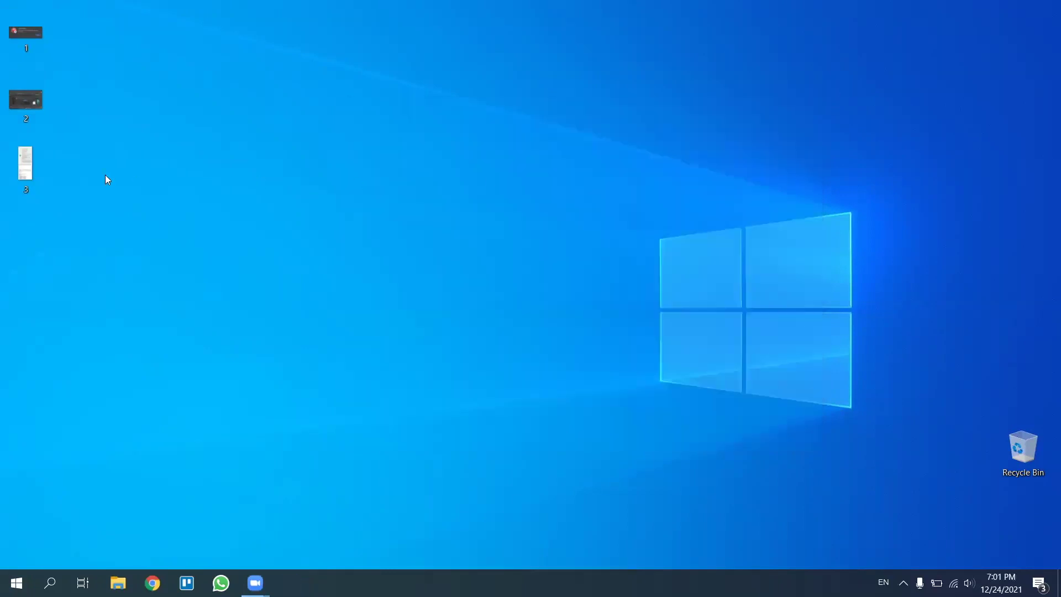
{"action": "double_click", "coordinate": [25, 165]}
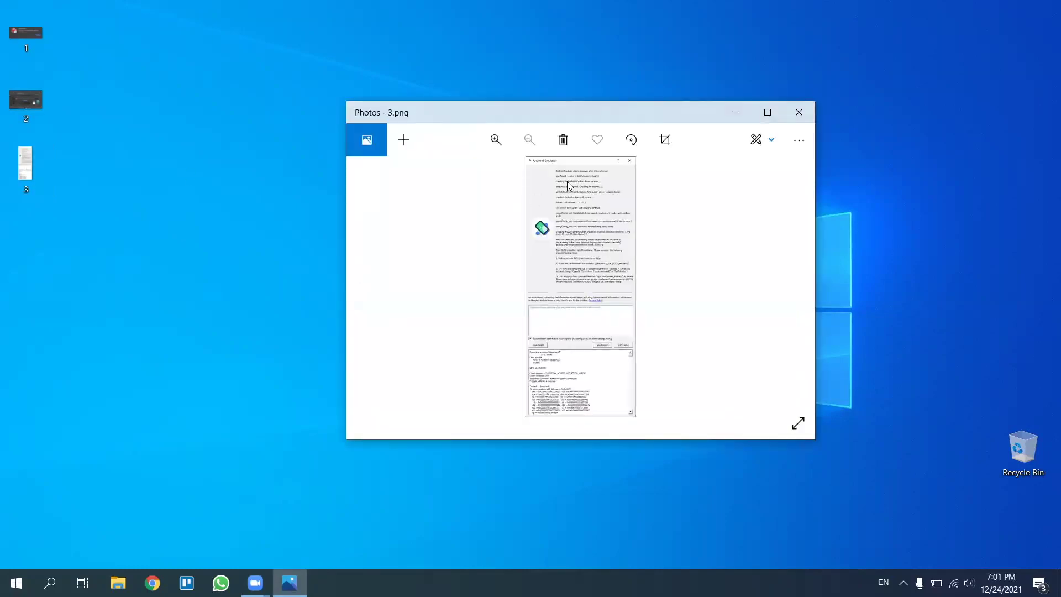
{"action": "left_click", "coordinate": [798, 113]}
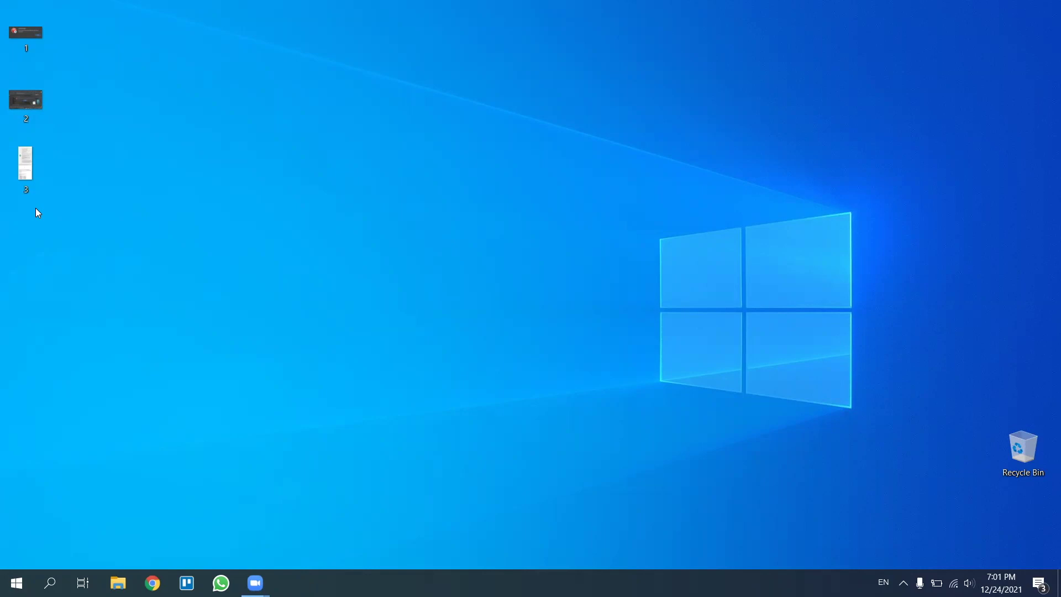
Step: Open This PC in File Explorer and check the free space on Local Disk (C:)
{"action": "left_click", "coordinate": [118, 582]}
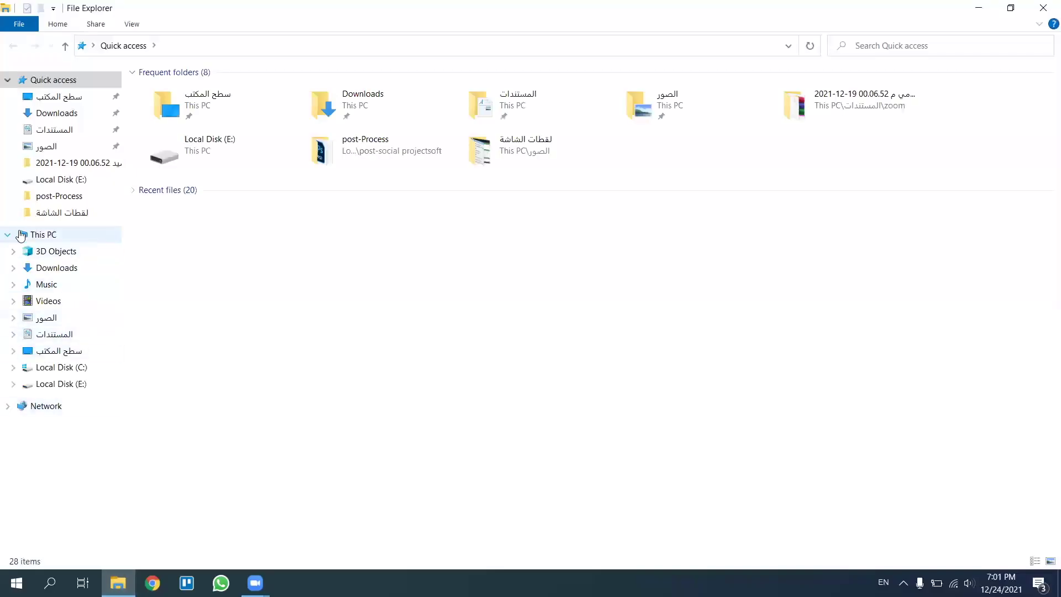
{"action": "left_click", "coordinate": [41, 234]}
{"action": "left_click", "coordinate": [184, 196]}
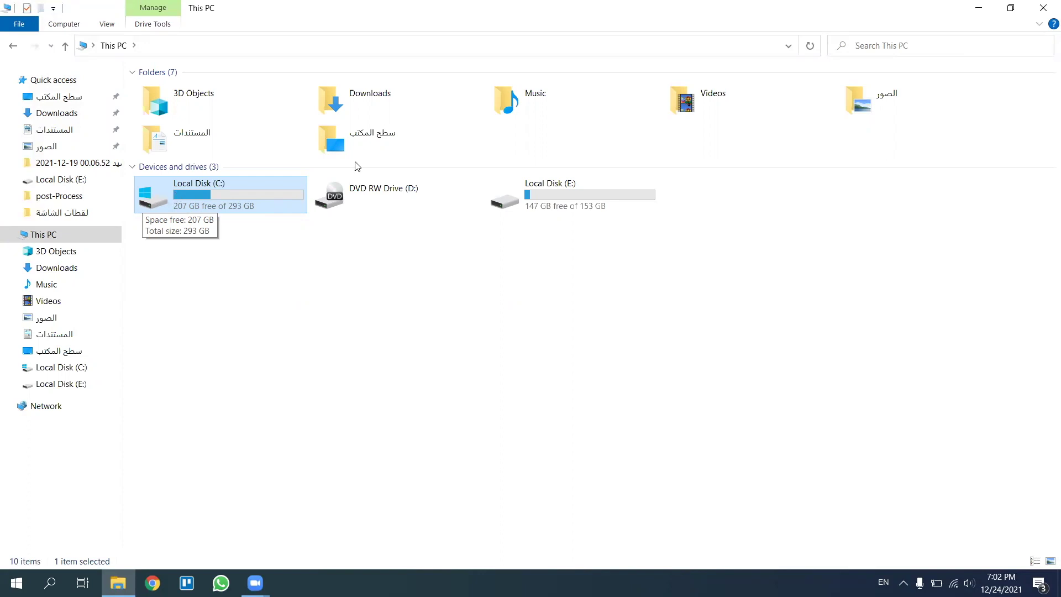
Step: Launch Android Studio and minimize the File Explorer window
{"action": "mouse_move", "coordinate": [255, 583]}
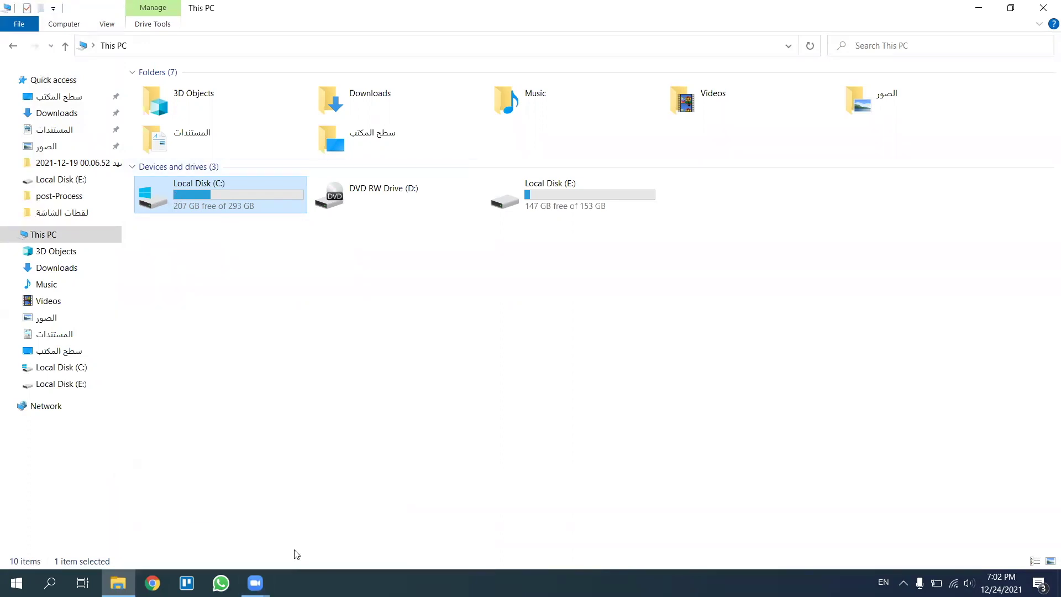
{"action": "key", "text": "super"}
{"action": "type", "text": "and"}
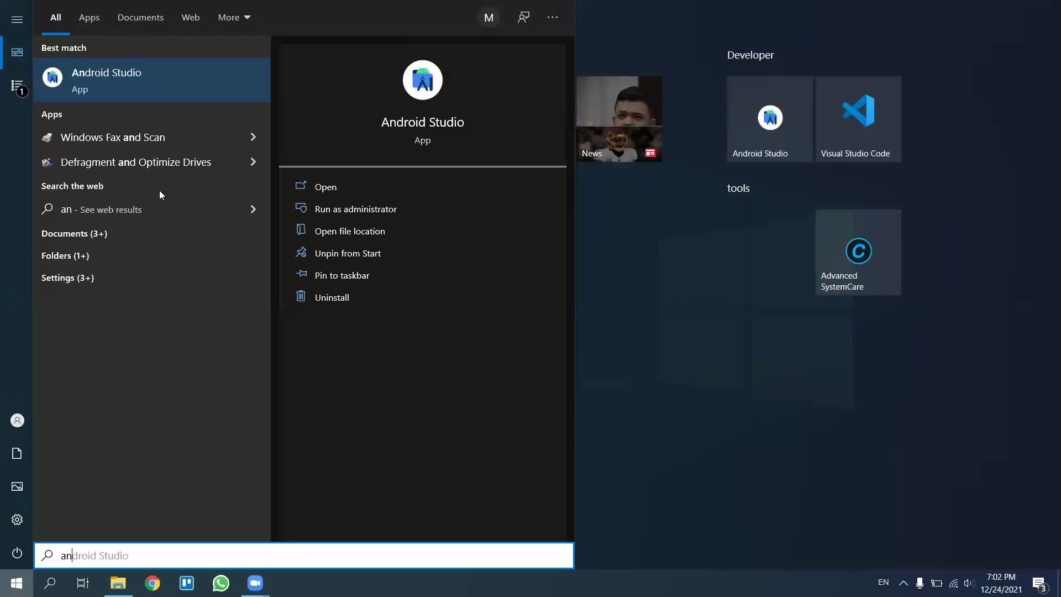
{"action": "left_click", "coordinate": [105, 84]}
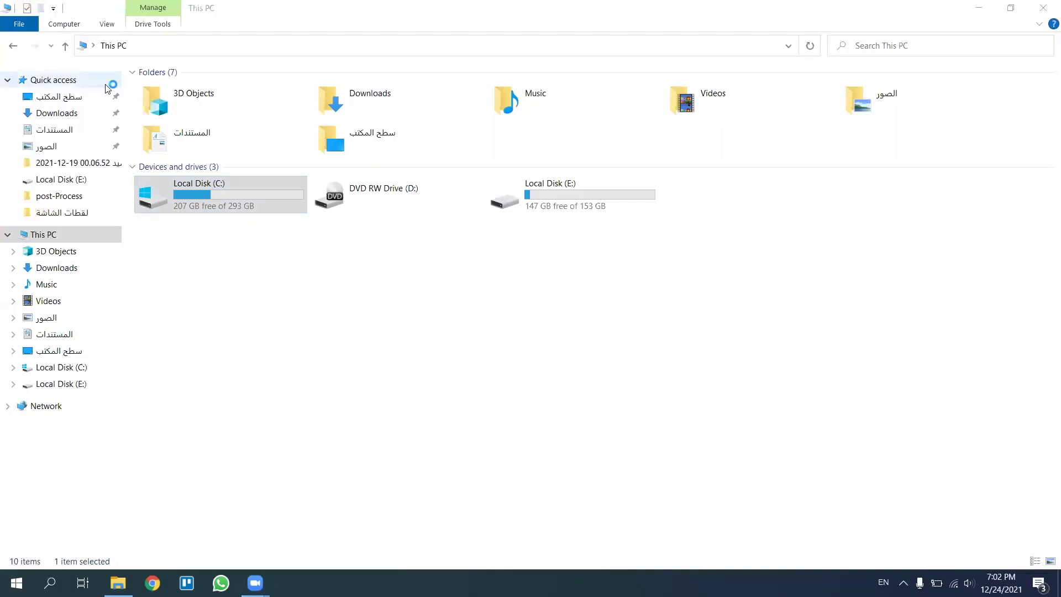
{"action": "left_click", "coordinate": [979, 8]}
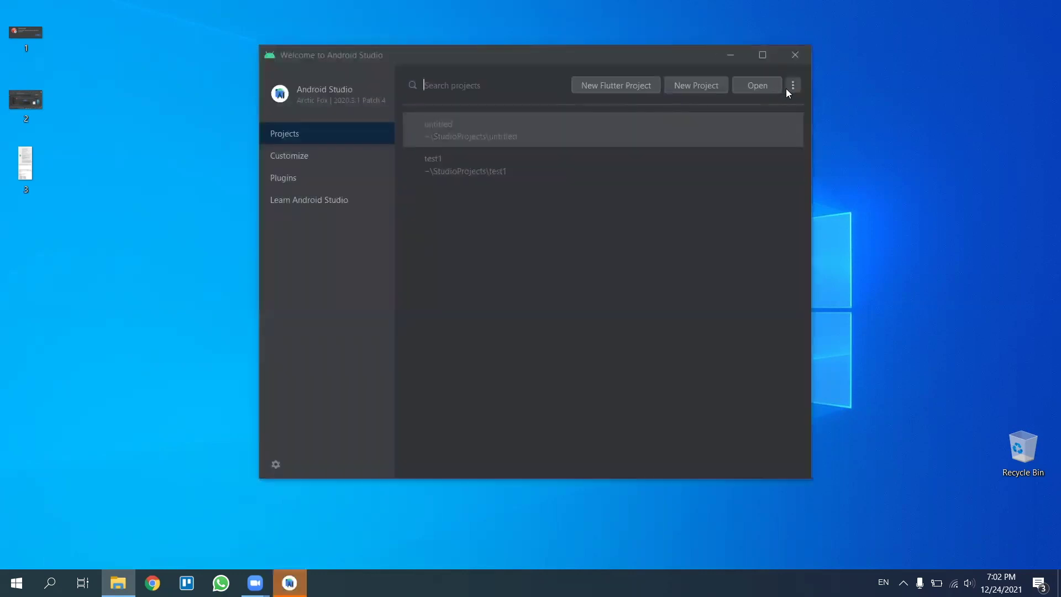
Step: Open the SDK Manager from the Android Studio welcome window and move its settings window slightly lower
{"action": "left_click", "coordinate": [790, 88]}
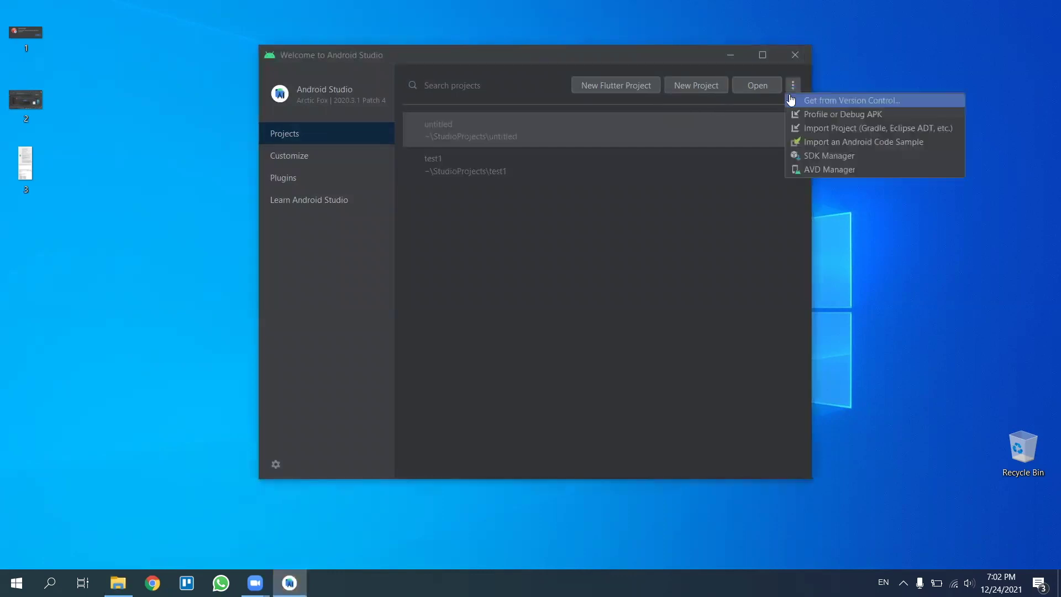
{"action": "left_click", "coordinate": [811, 160]}
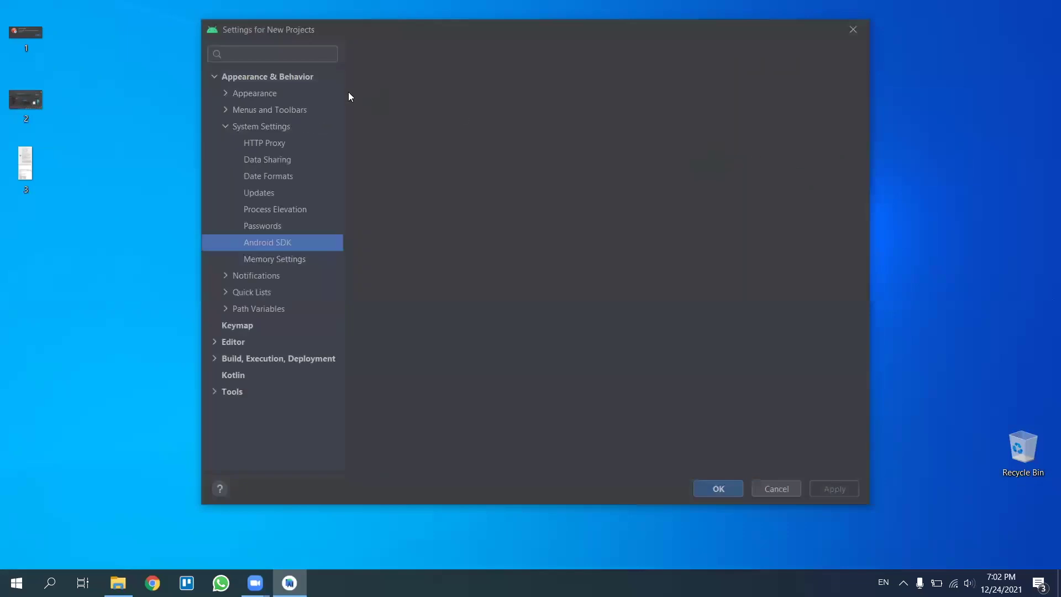
{"action": "left_click_drag", "start_coordinate": [229, 21], "coordinate": [229, 55]}
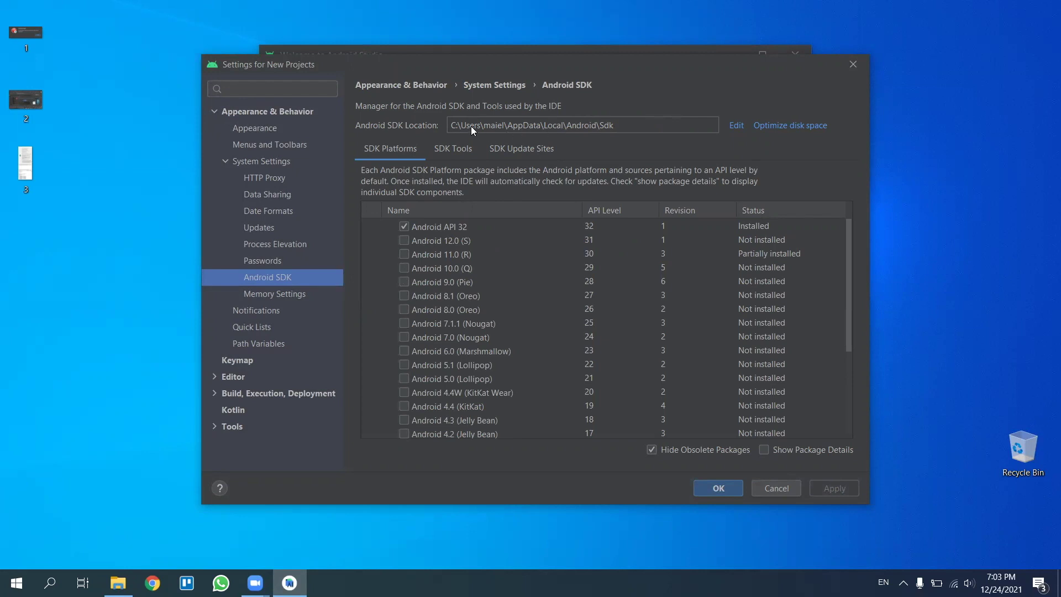
Step: Examine the Android SDK location and its folder path in the SDK setup, then cancel without changing it
{"action": "left_click", "coordinate": [737, 126]}
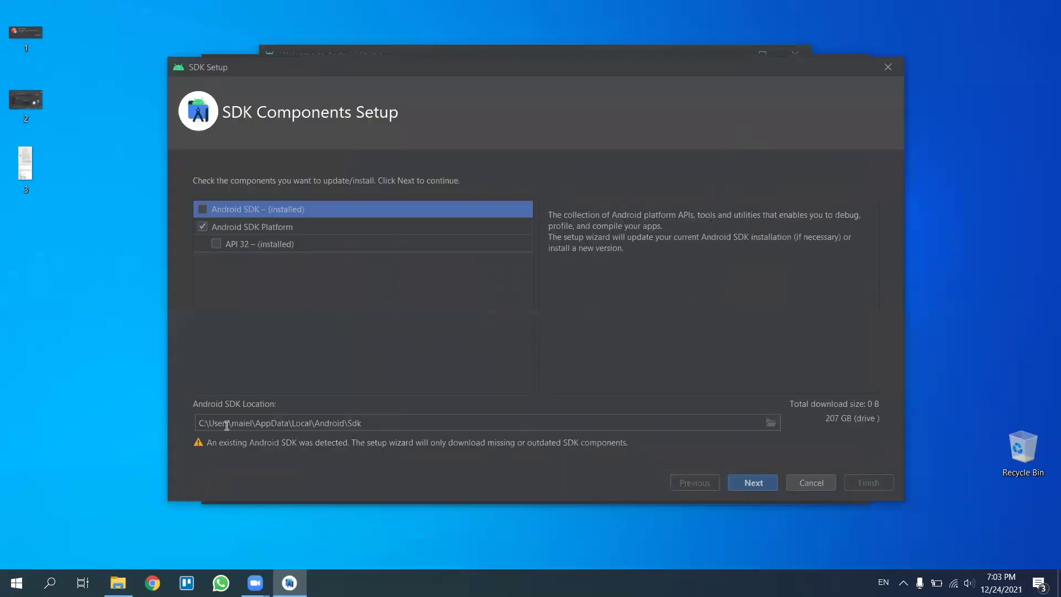
{"action": "left_click", "coordinate": [770, 424]}
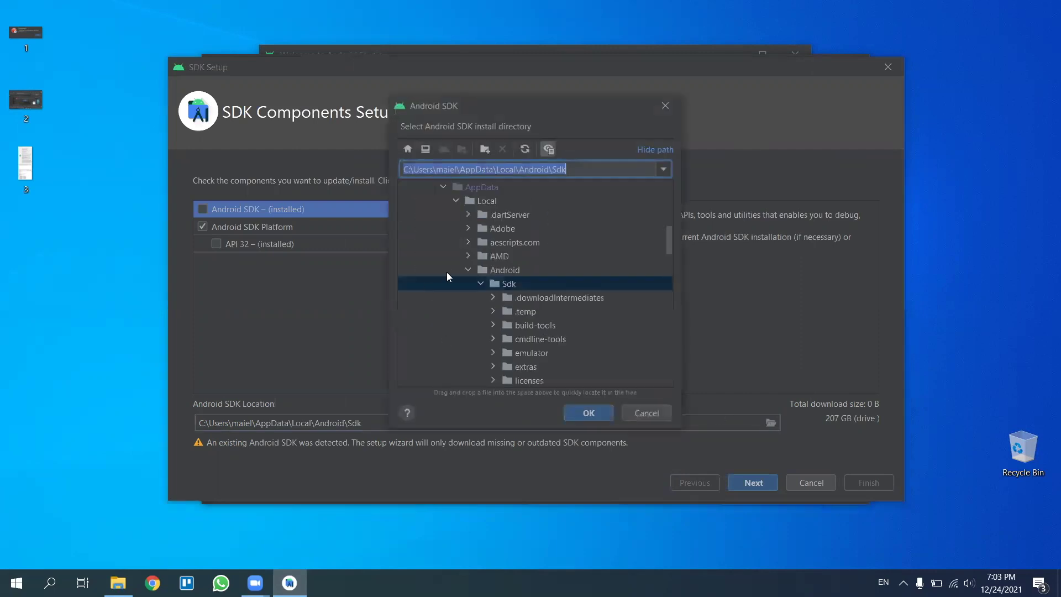
{"action": "scroll", "coordinate": [469, 271], "scroll_direction": "up", "scroll_amount": 2}
{"action": "scroll", "coordinate": [470, 271], "scroll_direction": "up", "scroll_amount": 2}
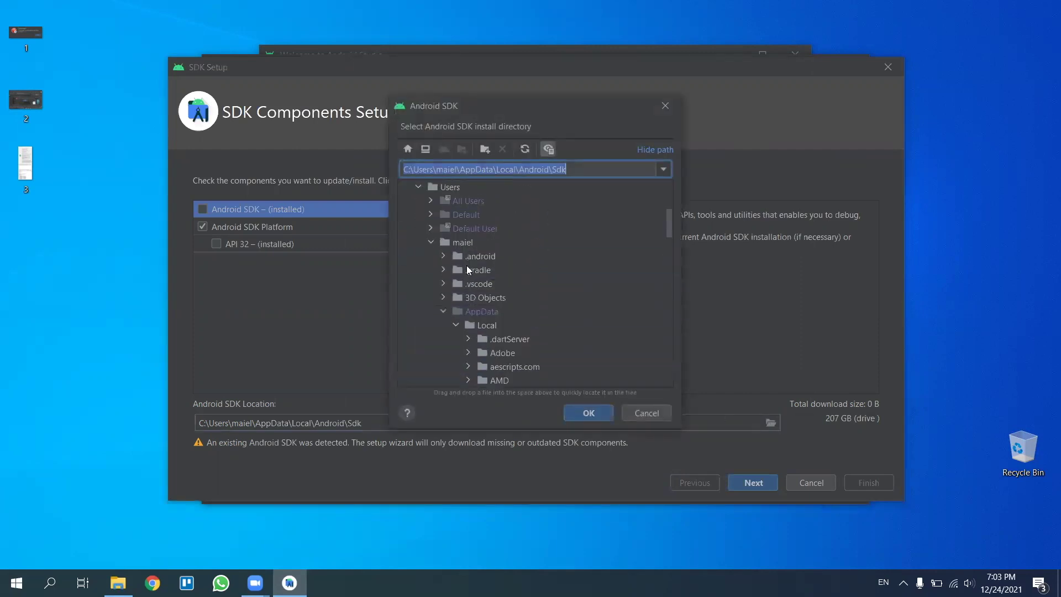
{"action": "scroll", "coordinate": [441, 215], "scroll_direction": "up", "scroll_amount": 3}
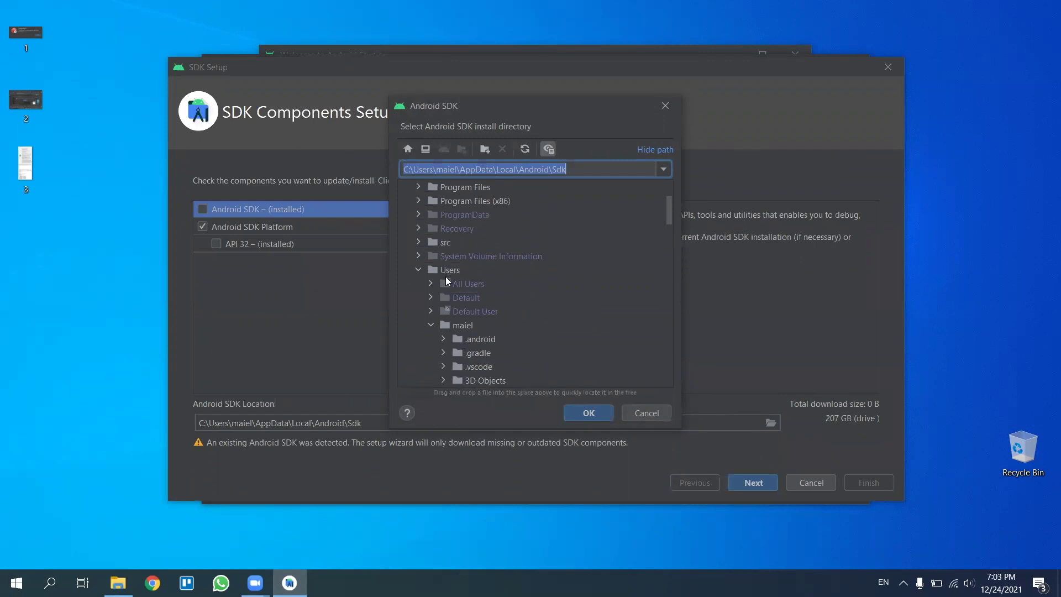
{"action": "scroll", "coordinate": [447, 280], "scroll_direction": "down", "scroll_amount": 1}
{"action": "scroll", "coordinate": [461, 286], "scroll_direction": "down", "scroll_amount": 1}
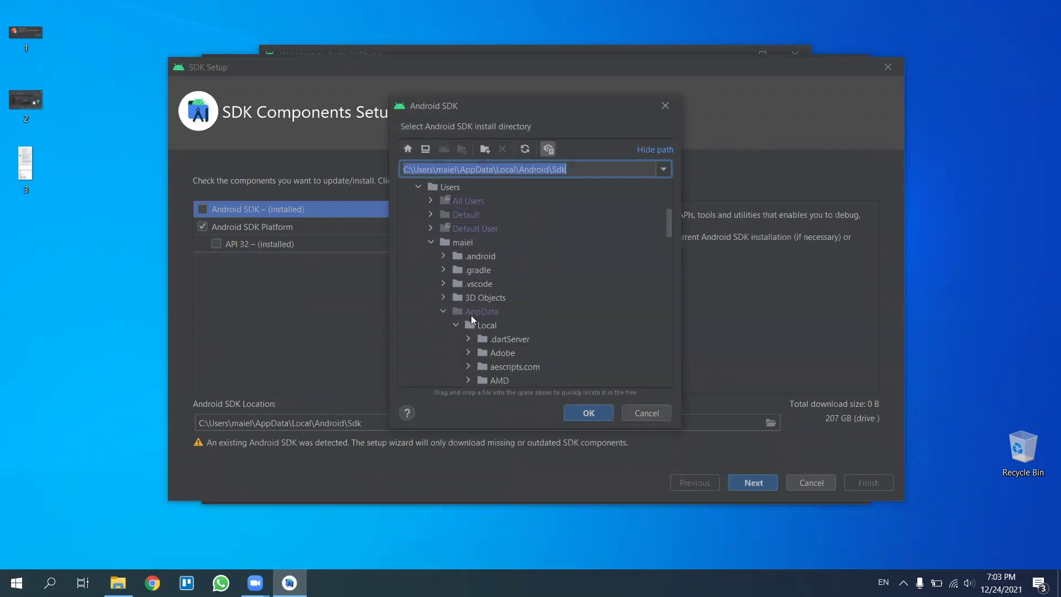
{"action": "scroll", "coordinate": [470, 317], "scroll_direction": "down", "scroll_amount": 1}
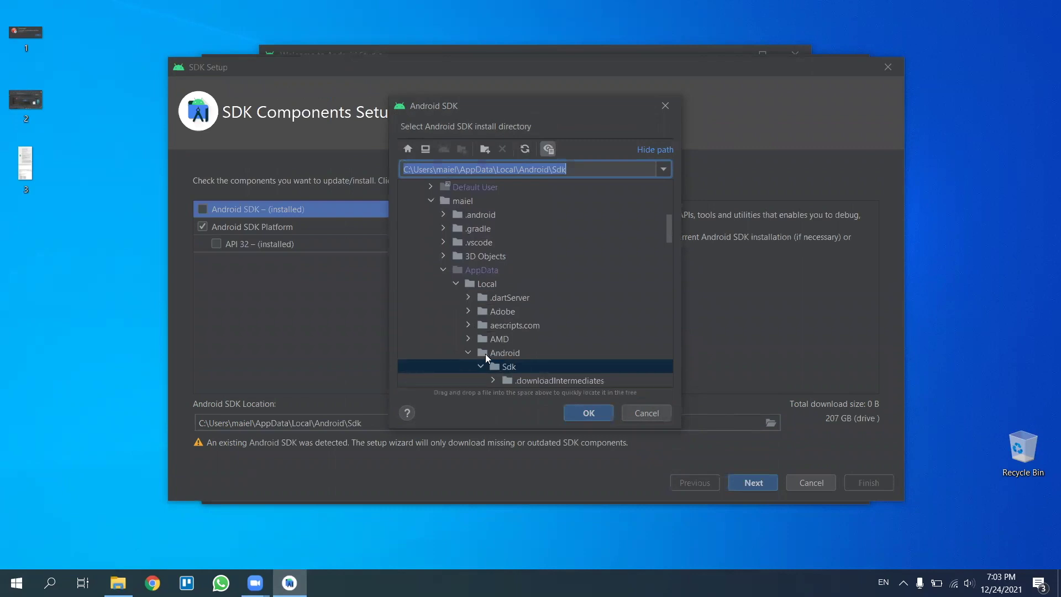
{"action": "left_click", "coordinate": [641, 417]}
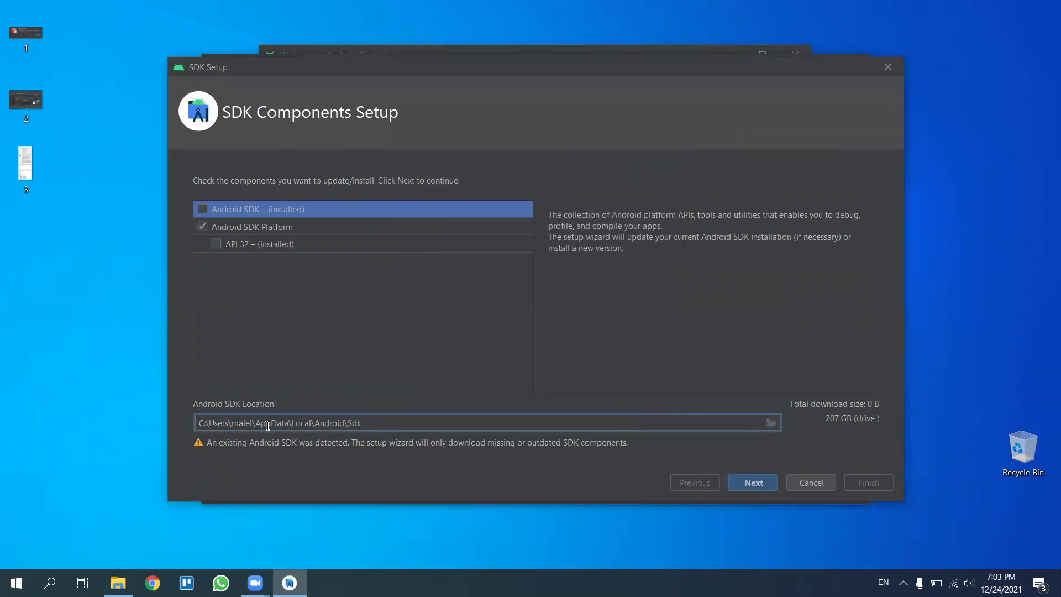
{"action": "double_click", "coordinate": [242, 421]}
{"action": "left_click", "coordinate": [806, 483]}
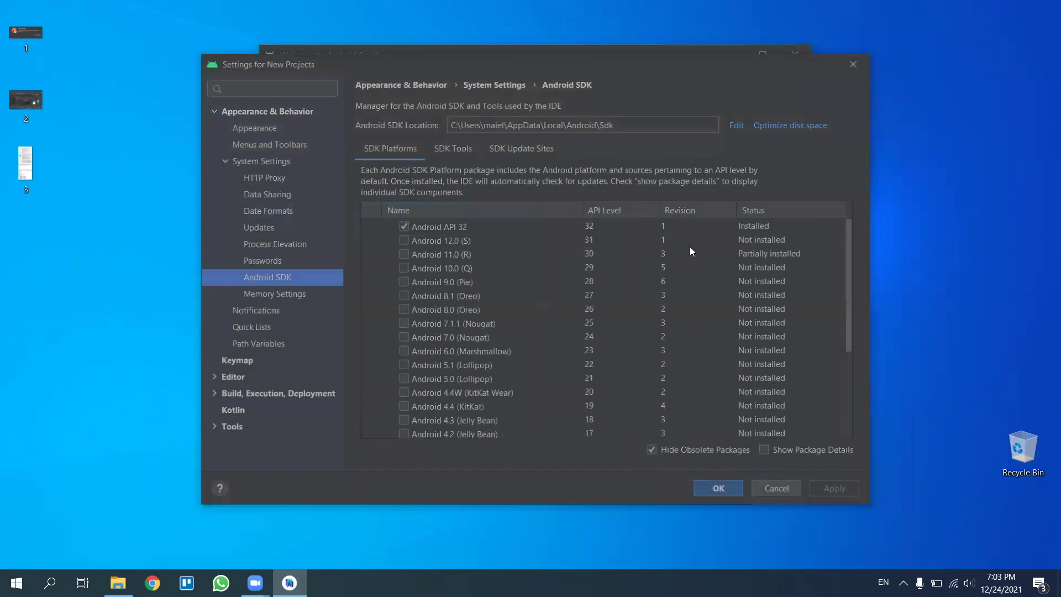
Step: Review the SDK update sites and the installed SDK tools, then close the SDK settings
{"action": "left_click", "coordinate": [515, 149]}
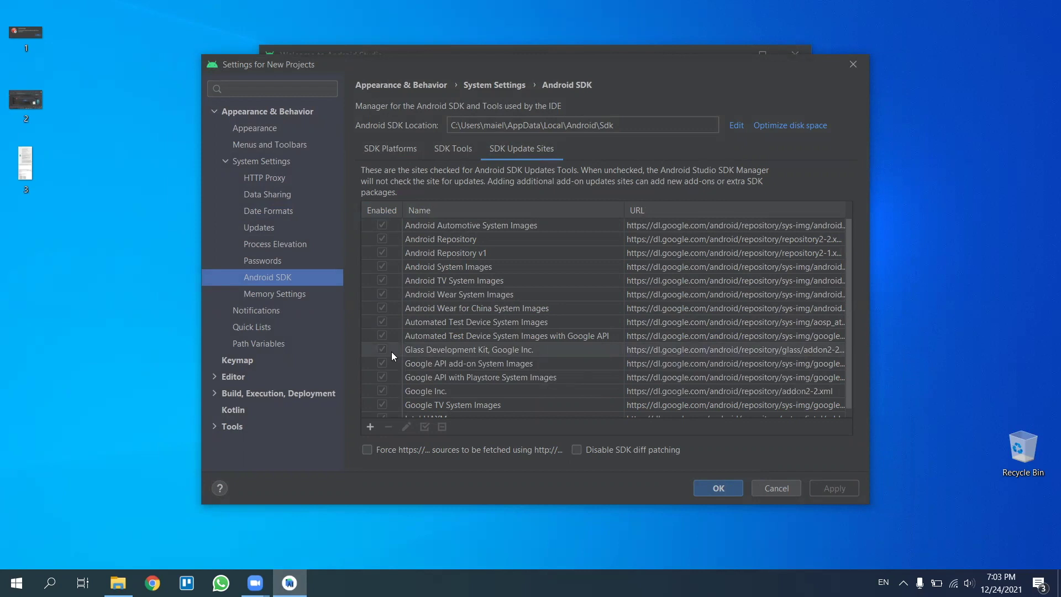
{"action": "left_click", "coordinate": [447, 147]}
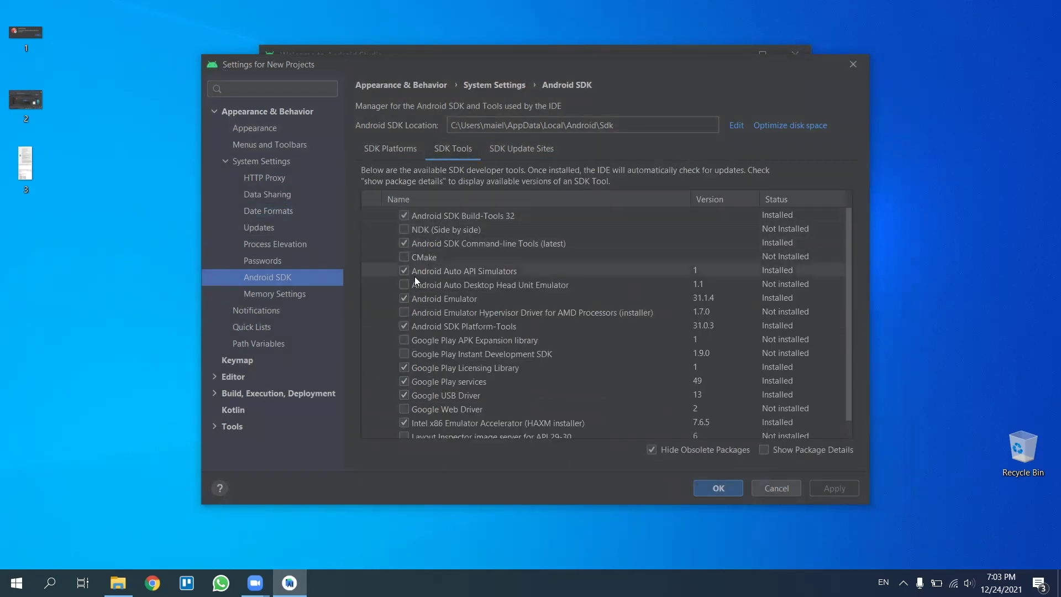
{"action": "scroll", "coordinate": [439, 274], "scroll_direction": "down", "scroll_amount": 1}
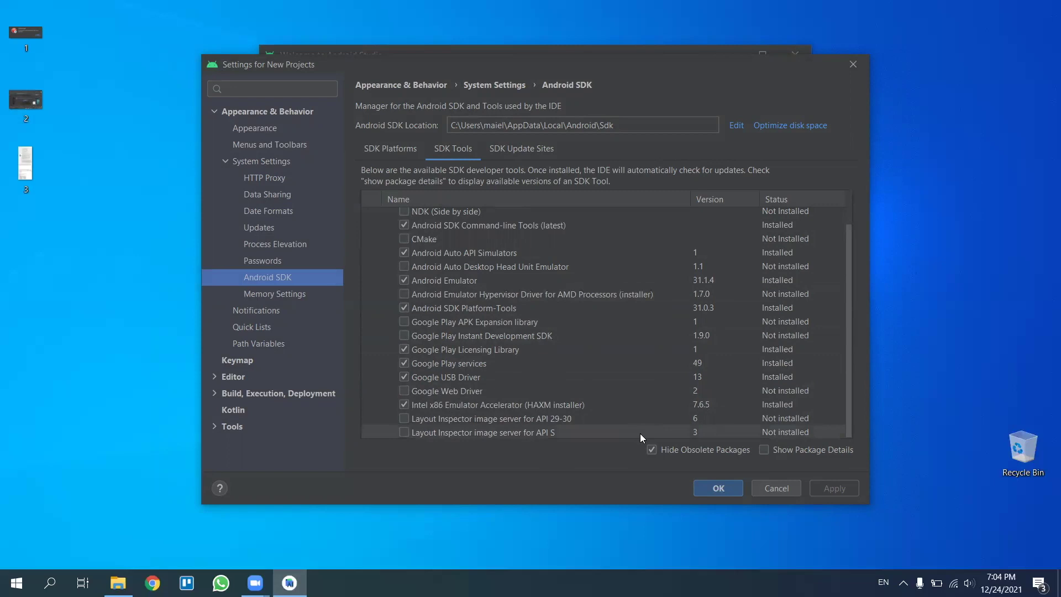
{"action": "left_click", "coordinate": [720, 487]}
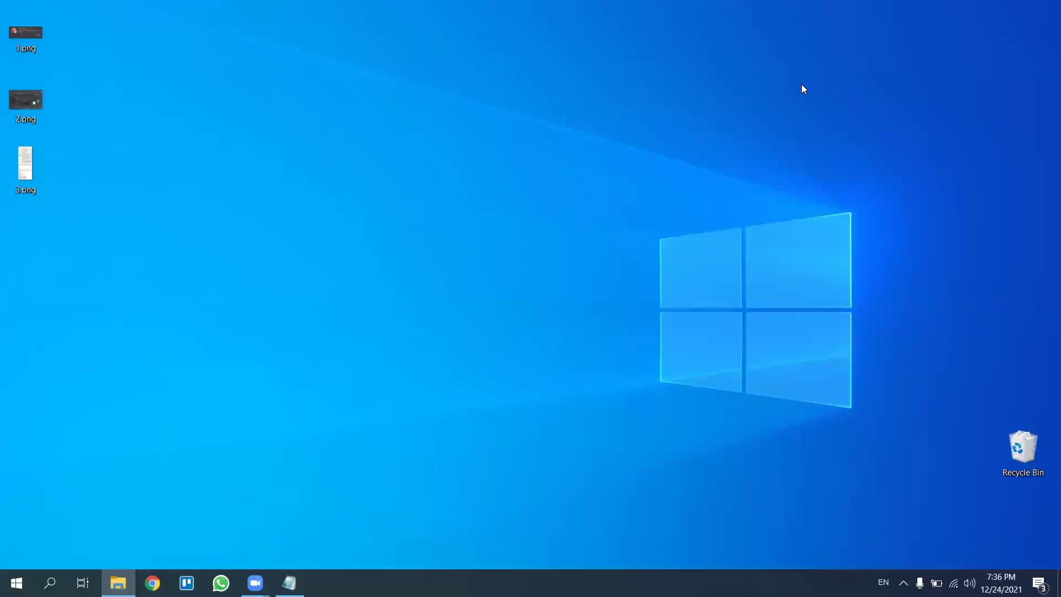
Step: Open the .android folder inside the user's profile folder under Users on Local Disk (C:) in File Explorer
{"action": "mouse_move", "coordinate": [126, 580]}
{"action": "left_click", "coordinate": [130, 550]}
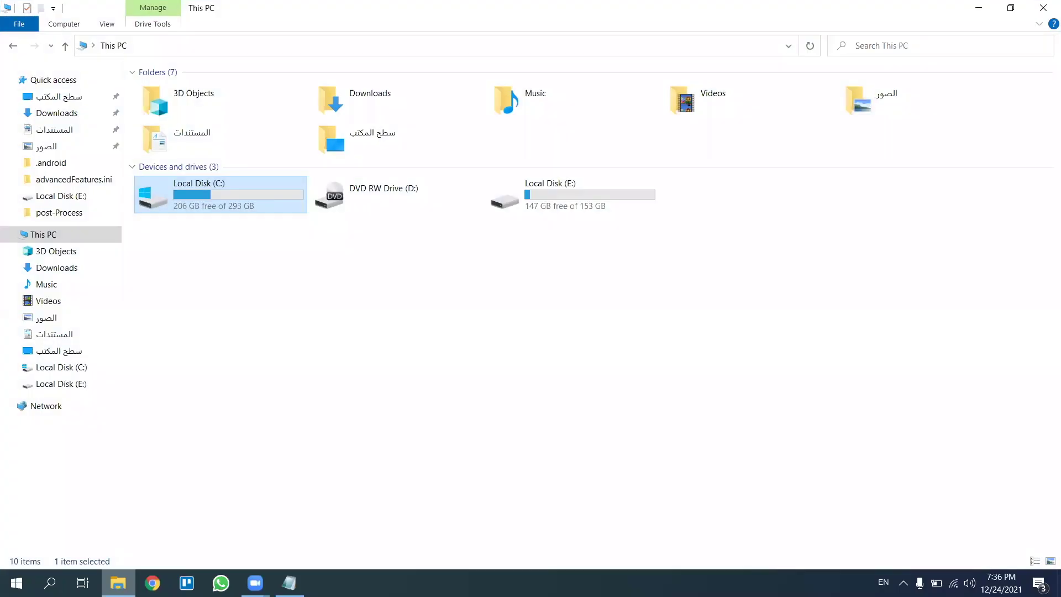
{"action": "double_click", "coordinate": [188, 203]}
{"action": "double_click", "coordinate": [175, 210]}
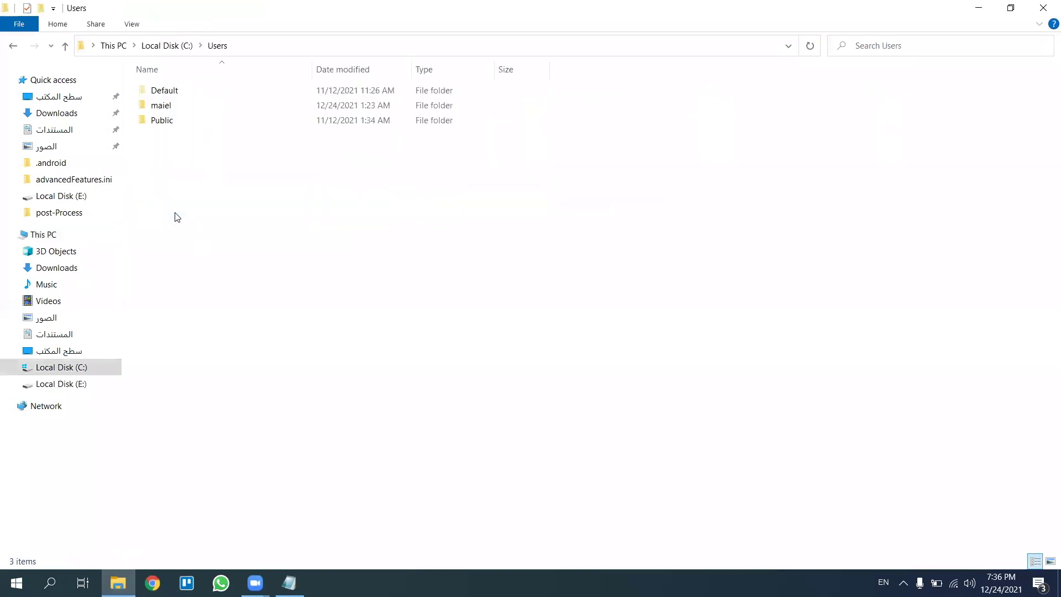
{"action": "double_click", "coordinate": [162, 109]}
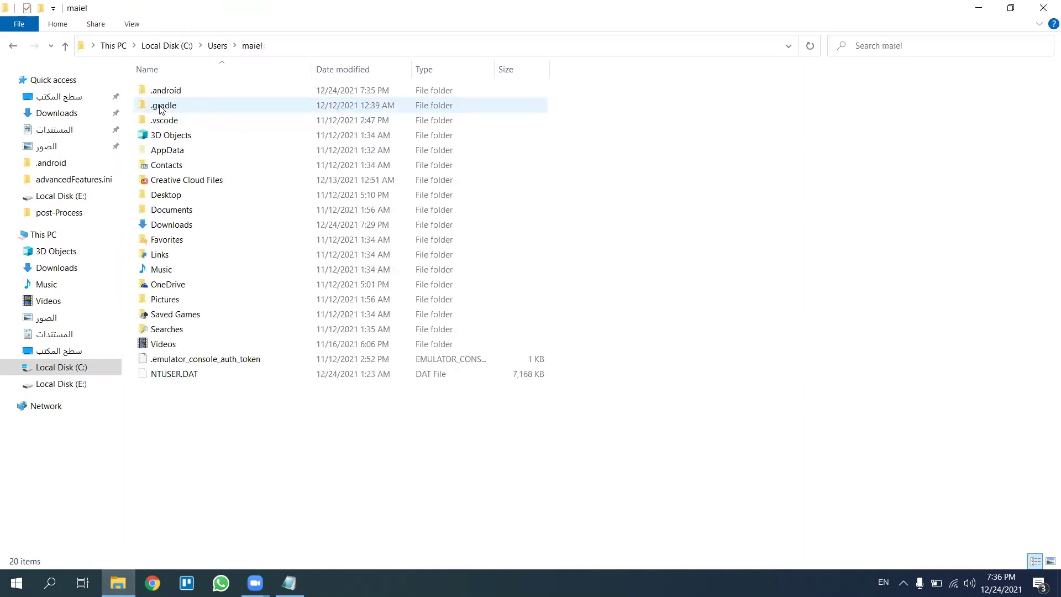
{"action": "double_click", "coordinate": [211, 92]}
Step: Create a new text document named advancedFeatures.txt in the .android folder
{"action": "right_click", "coordinate": [174, 359]}
{"action": "mouse_move", "coordinate": [296, 325]}
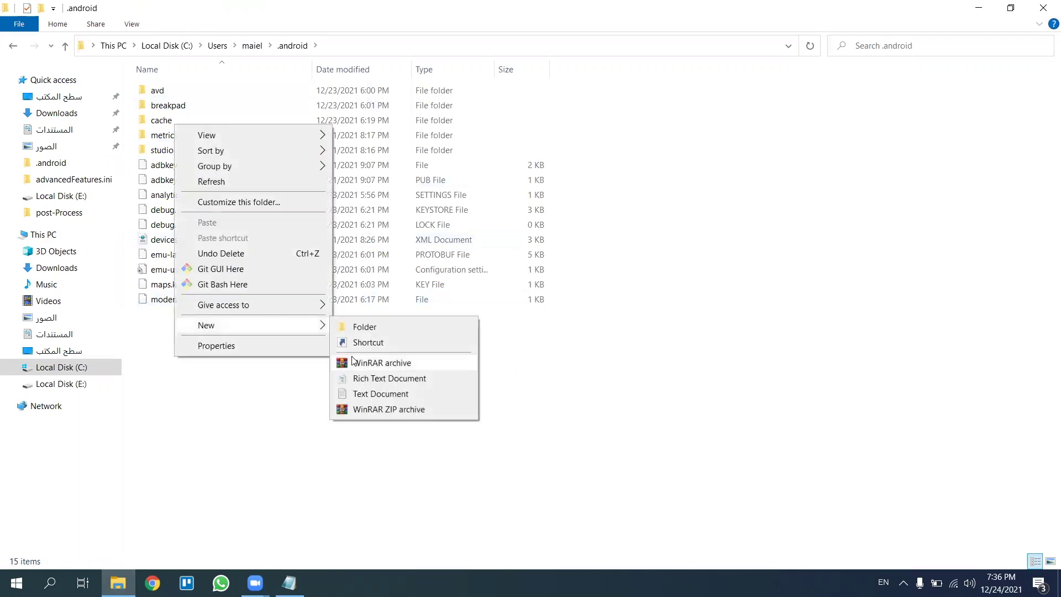
{"action": "left_click", "coordinate": [371, 395]}
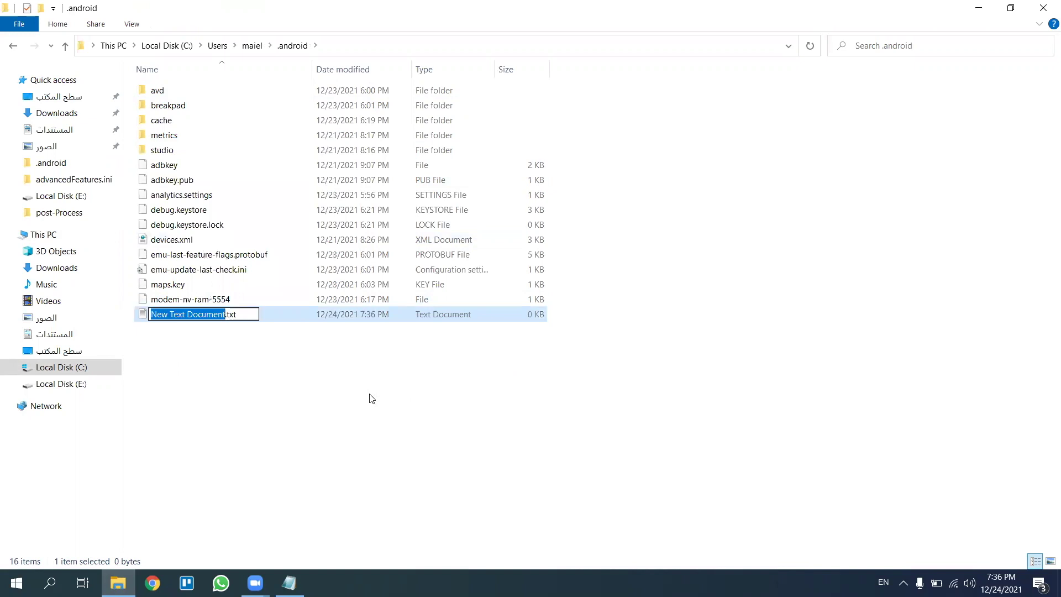
{"action": "type", "text": "advancedFeatures"}
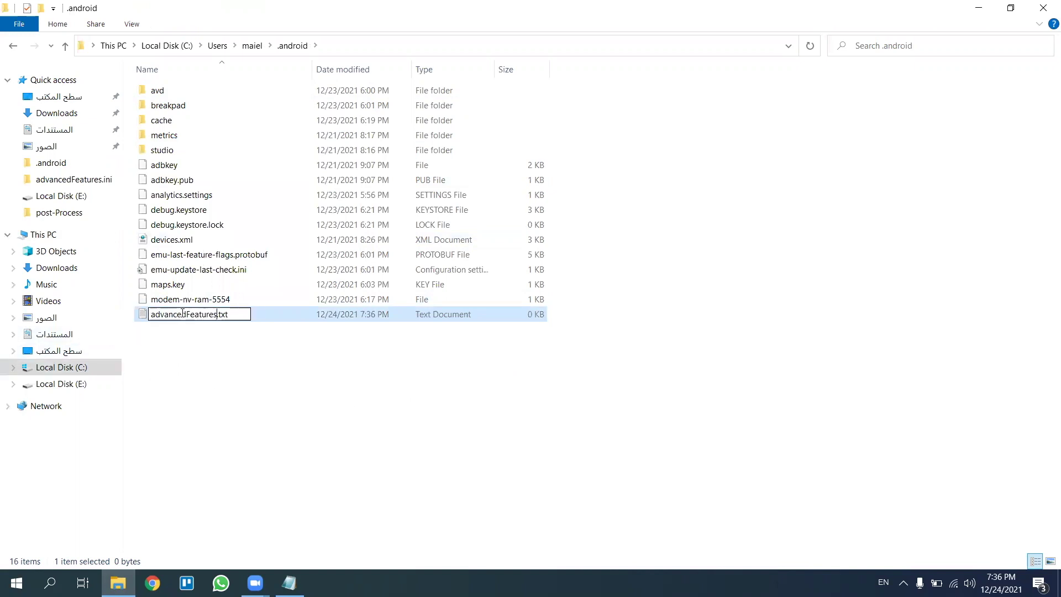
{"action": "left_click", "coordinate": [252, 359]}
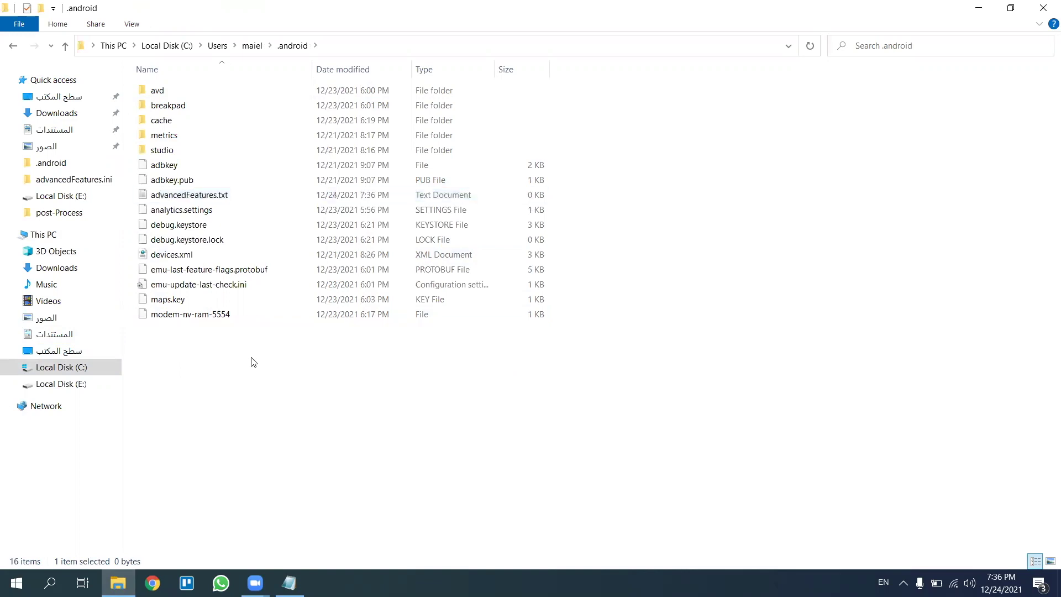
Step: Open advancedFeatures.txt, and copy the lines "Vulkan = off" and "GLDirectMem = on" from the already open advancedFeatures.ini.txt in Notepad
{"action": "double_click", "coordinate": [182, 195]}
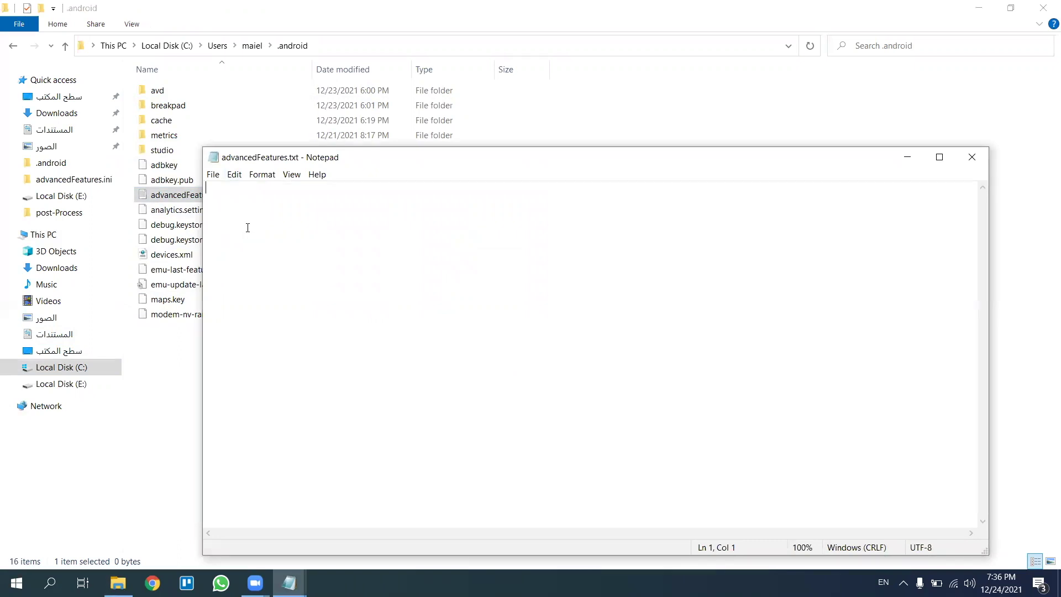
{"action": "left_click", "coordinate": [289, 583]}
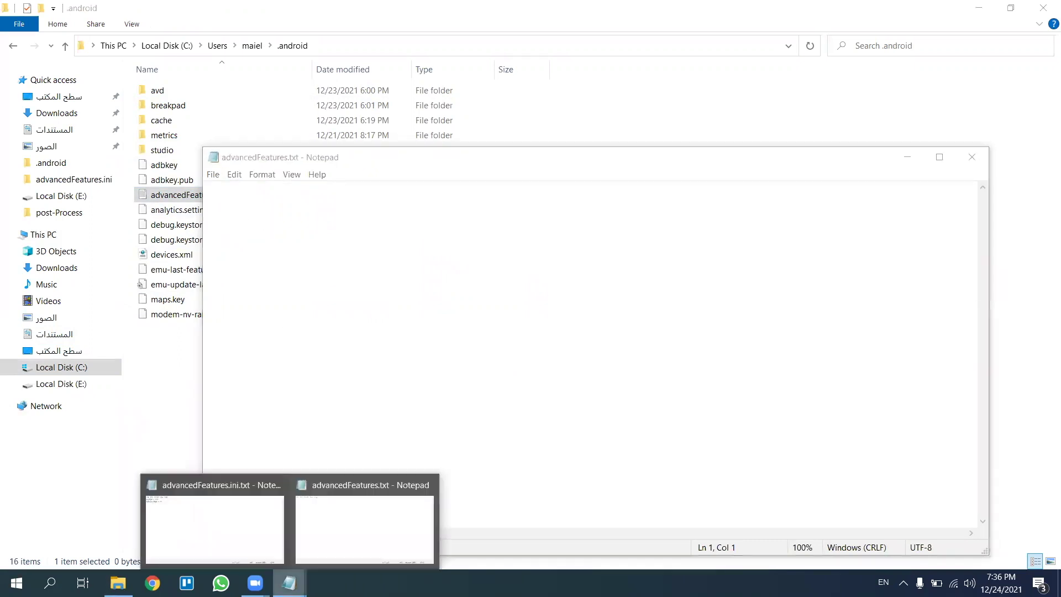
{"action": "mouse_move", "coordinate": [289, 583]}
{"action": "left_click", "coordinate": [250, 549]}
{"action": "left_click_drag", "start_coordinate": [293, 201], "coordinate": [191, 194]}
{"action": "key", "text": "ctrl+c"}
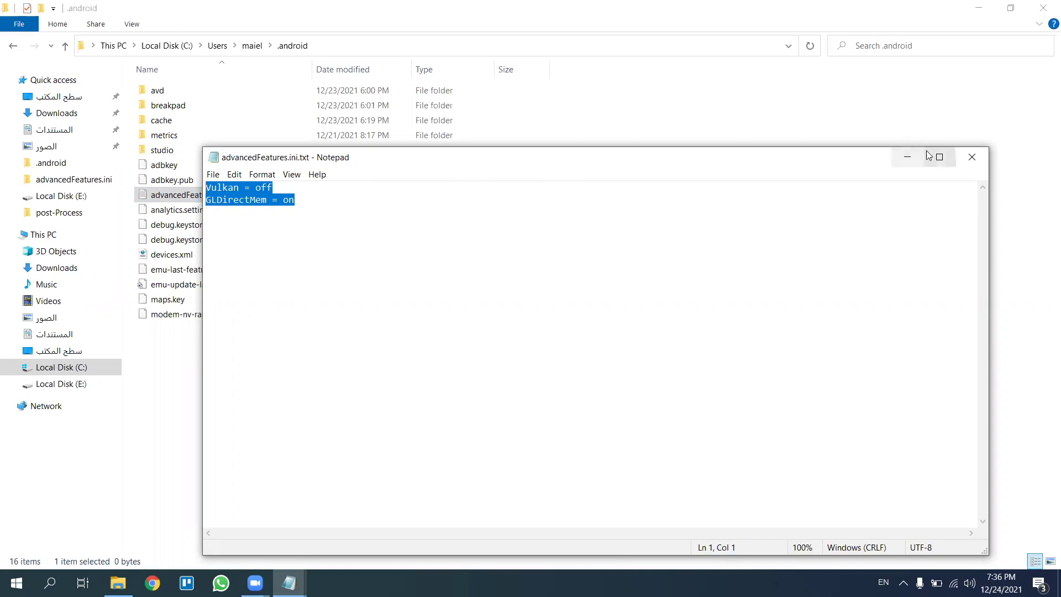
Step: Paste the copied Vulkan and GLDirectMem lines into the empty advancedFeatures.txt, then save and close the file
{"action": "left_click", "coordinate": [908, 156]}
{"action": "key", "text": "ctrl+v"}
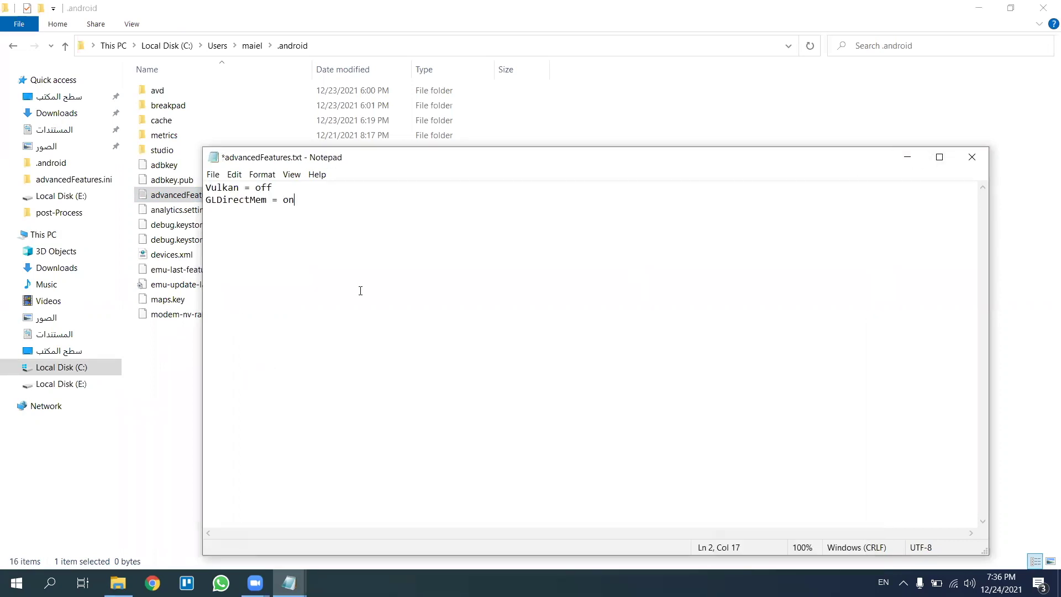
{"action": "left_click", "coordinate": [213, 175]}
{"action": "left_click", "coordinate": [230, 226]}
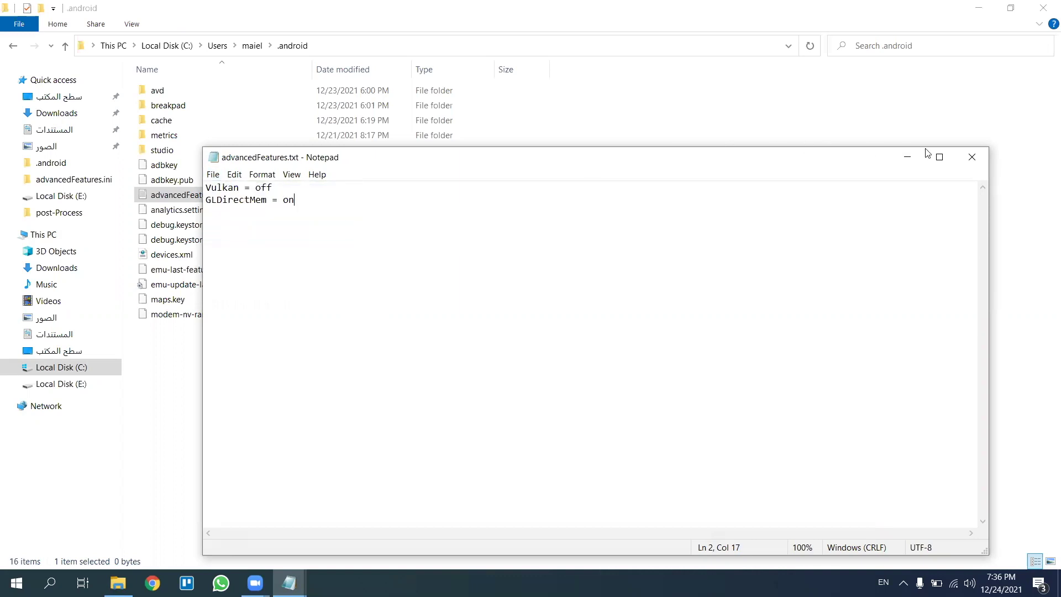
{"action": "left_click", "coordinate": [972, 157]}
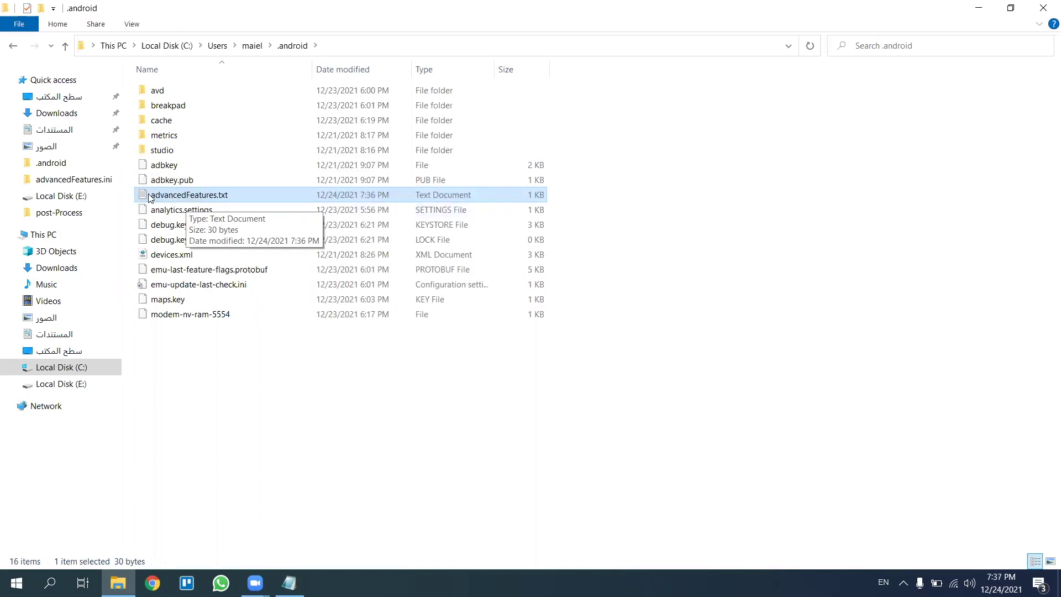
Step: Reopen advancedFeatures.txt to review its saved Vulkan and GLDirectMem lines, then close it
{"action": "double_click", "coordinate": [215, 195]}
{"action": "left_click_drag", "start_coordinate": [315, 203], "coordinate": [189, 190]}
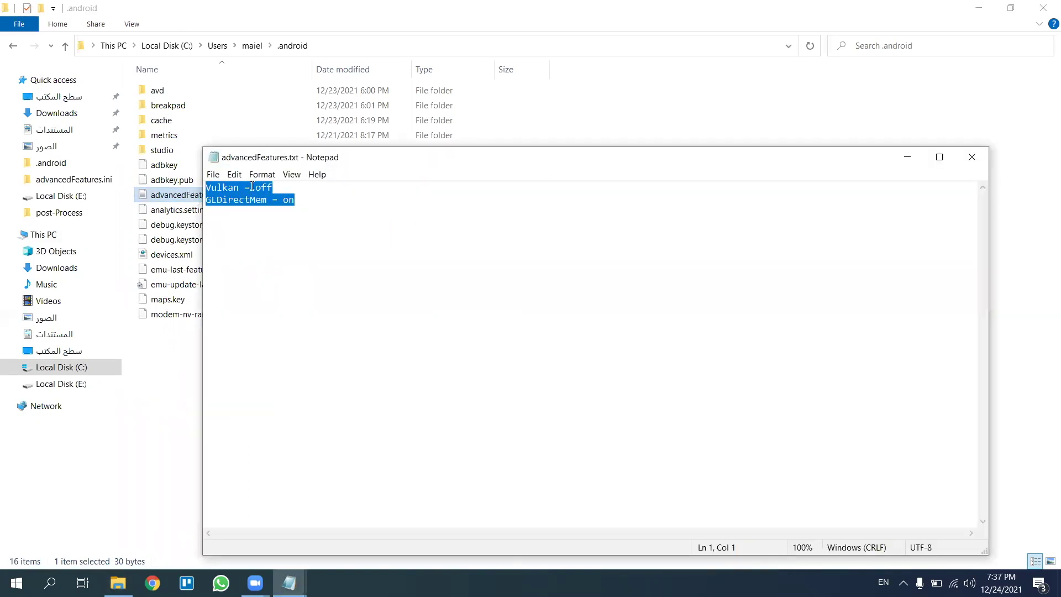
{"action": "left_click", "coordinate": [973, 156]}
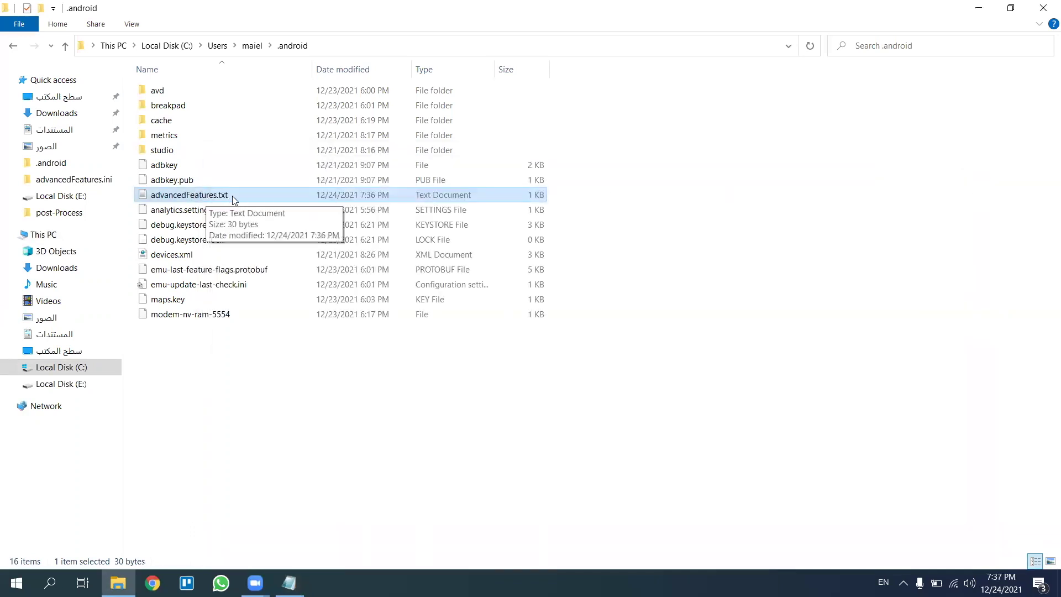
Step: Check the File name extensions display setting in File Explorer, then rename advancedFeatures.txt to advancedFeatures.ini, accepting the extension change
{"action": "left_click", "coordinate": [133, 24]}
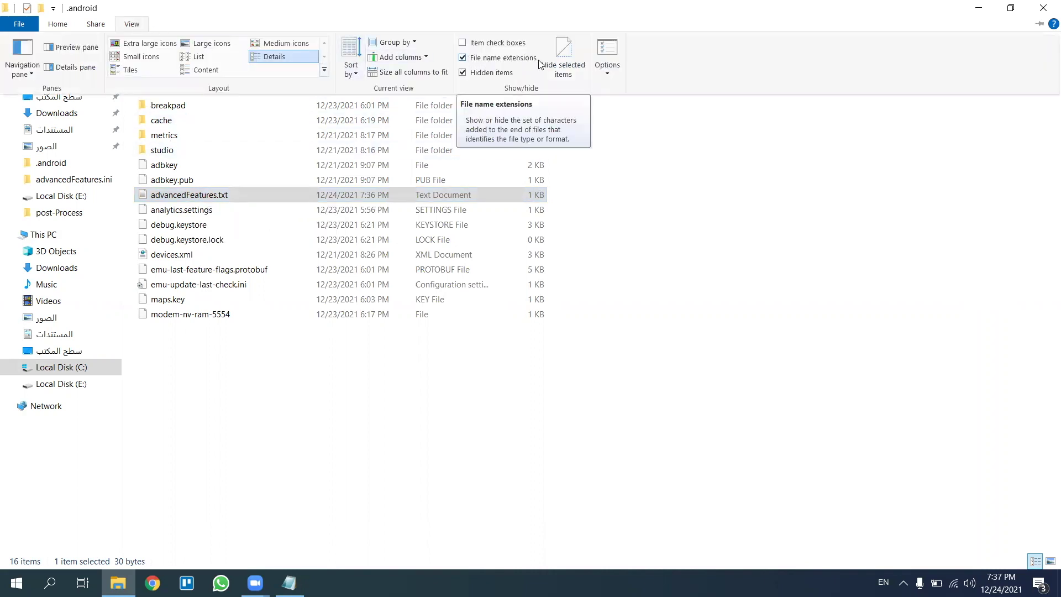
{"action": "left_click", "coordinate": [669, 235]}
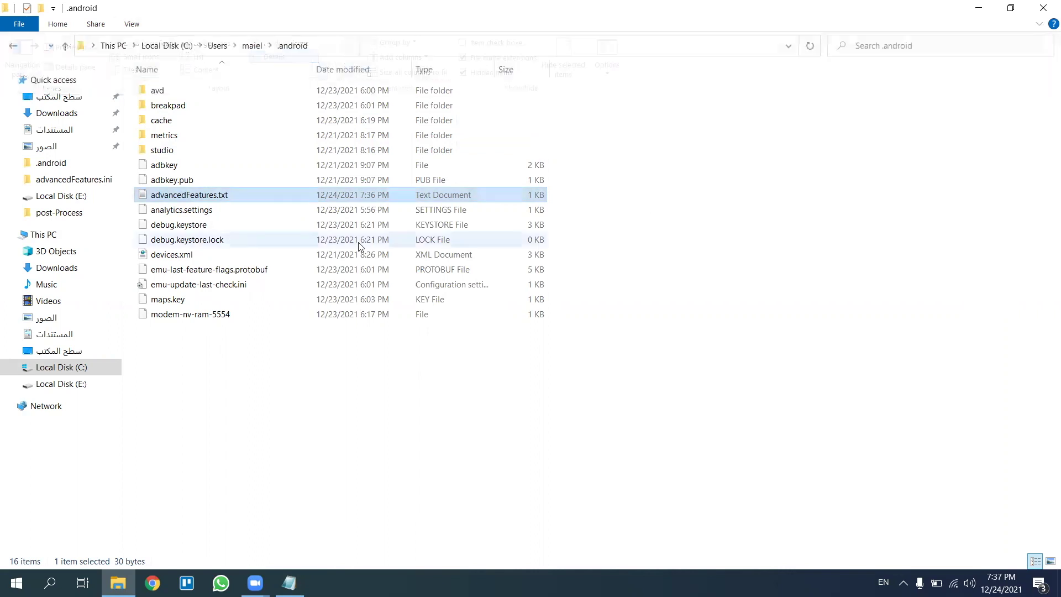
{"action": "right_click", "coordinate": [237, 197]}
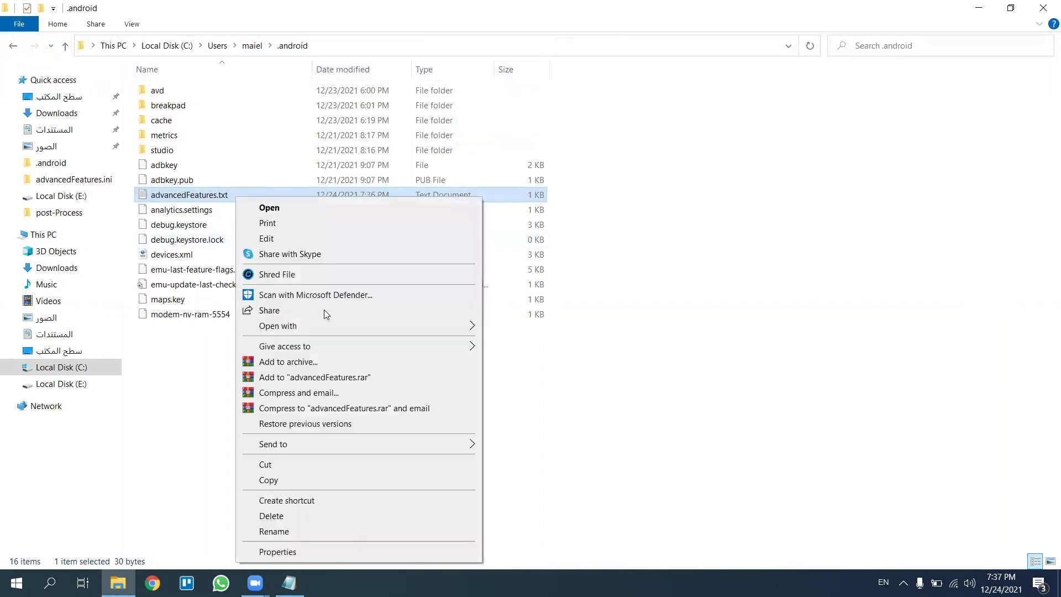
{"action": "left_click", "coordinate": [290, 532]}
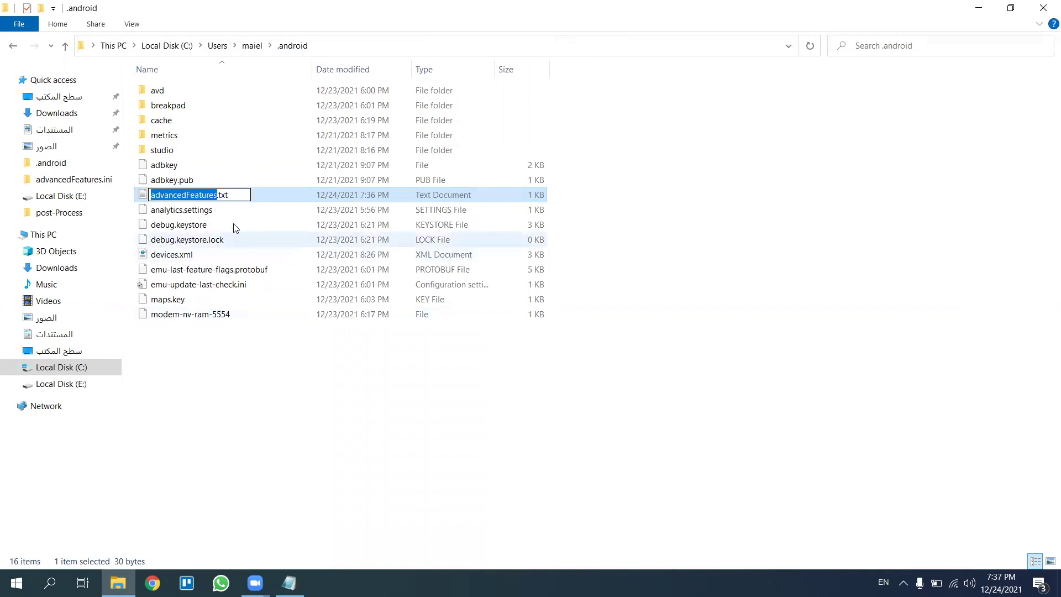
{"action": "left_click", "coordinate": [238, 194]}
{"action": "key", "text": "BackSpace"}
{"action": "key", "text": "BackSpace"}
{"action": "key", "text": "BackSpace"}
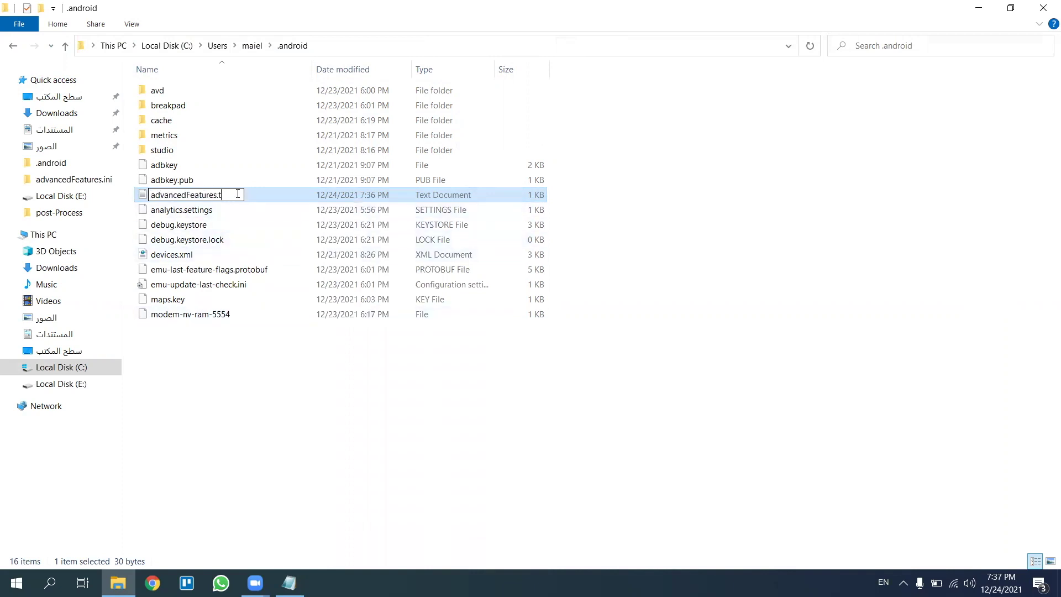
{"action": "type", "text": "ini"}
{"action": "key", "text": "Return"}
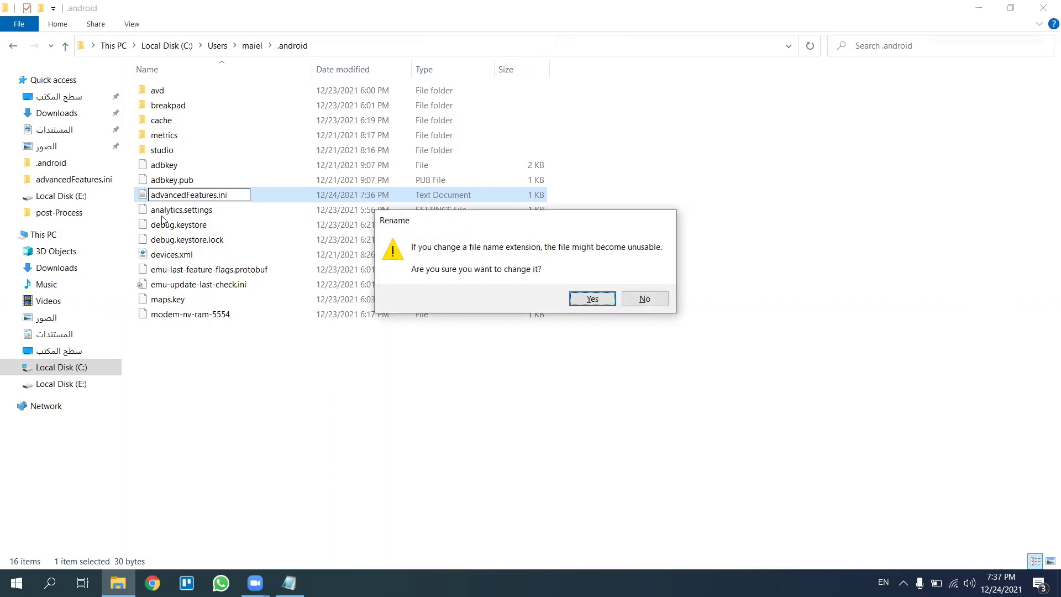
{"action": "left_click", "coordinate": [592, 299]}
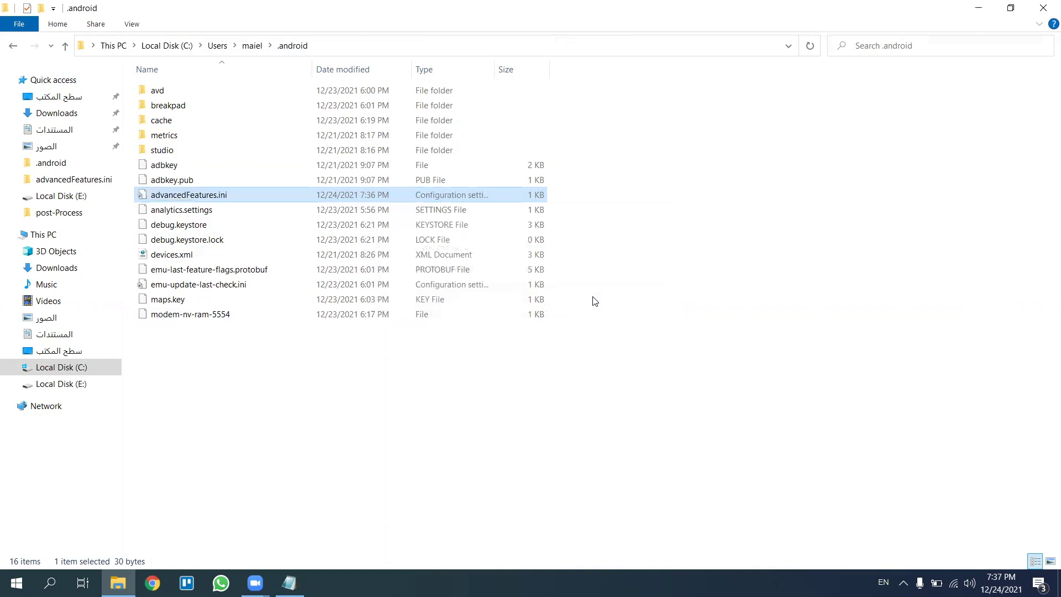